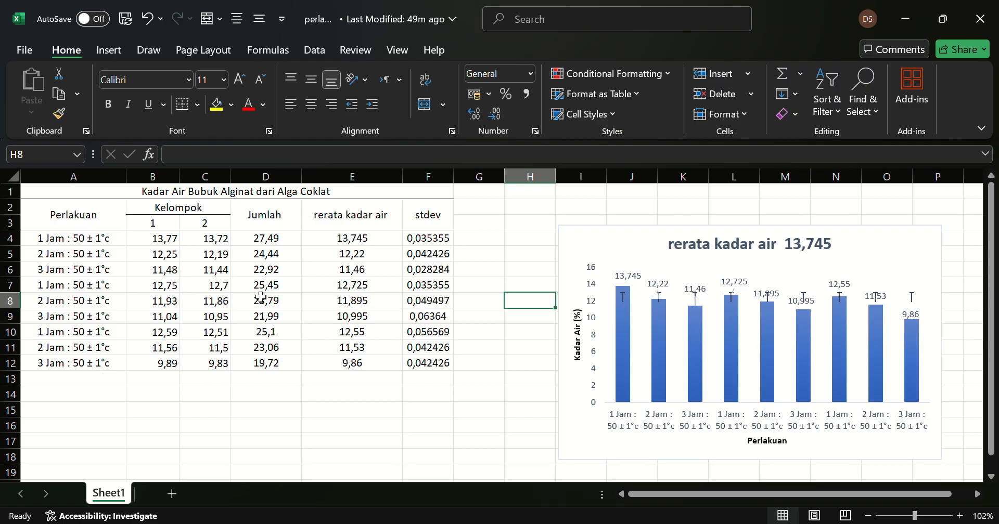
# Step: Re-enter the Jumlah formula =SUM(B4:C4) in D4 and fill the column's formula down to D12
pyautogui.click(282, 238)
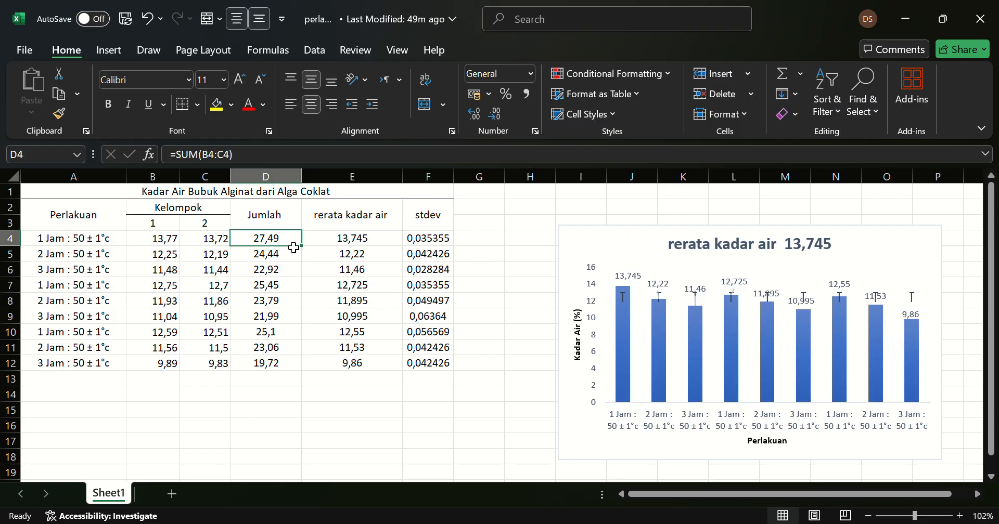
pyautogui.doubleClick(290, 241)
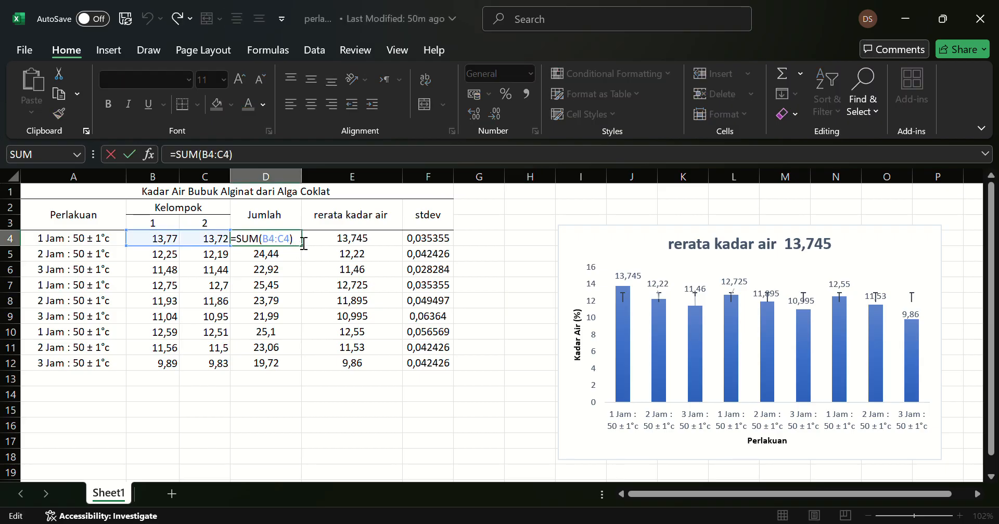
pyautogui.hotkey('ctrl', 'a')
pyautogui.write('=')
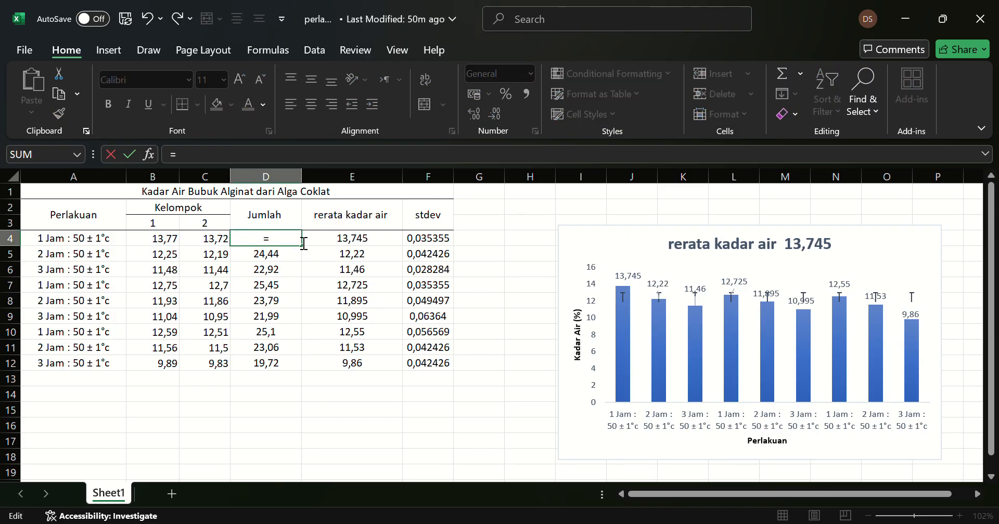
pyautogui.write('sum(')
pyautogui.click(148, 238)
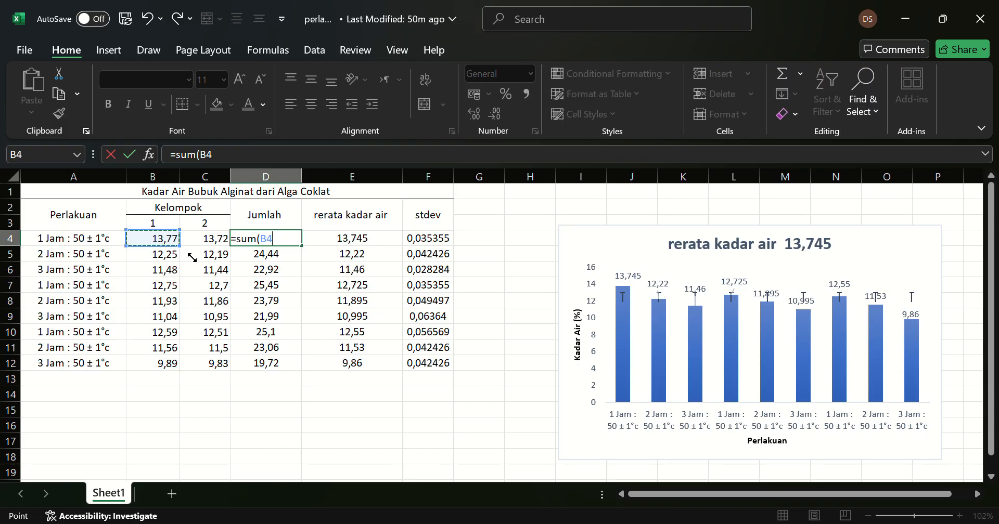
pyautogui.moveTo(192, 254); pyautogui.dragTo(235, 254)
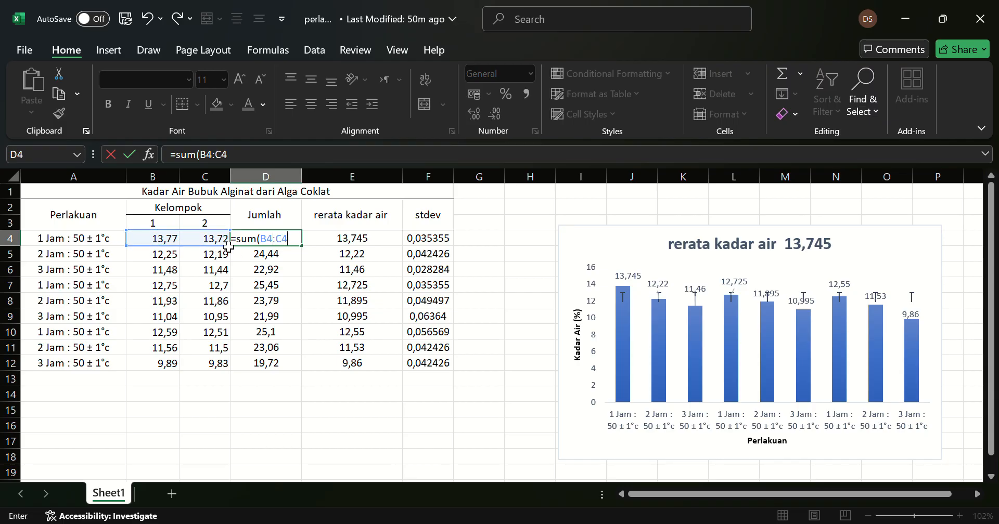
pyautogui.write(')')
pyautogui.press('Return')
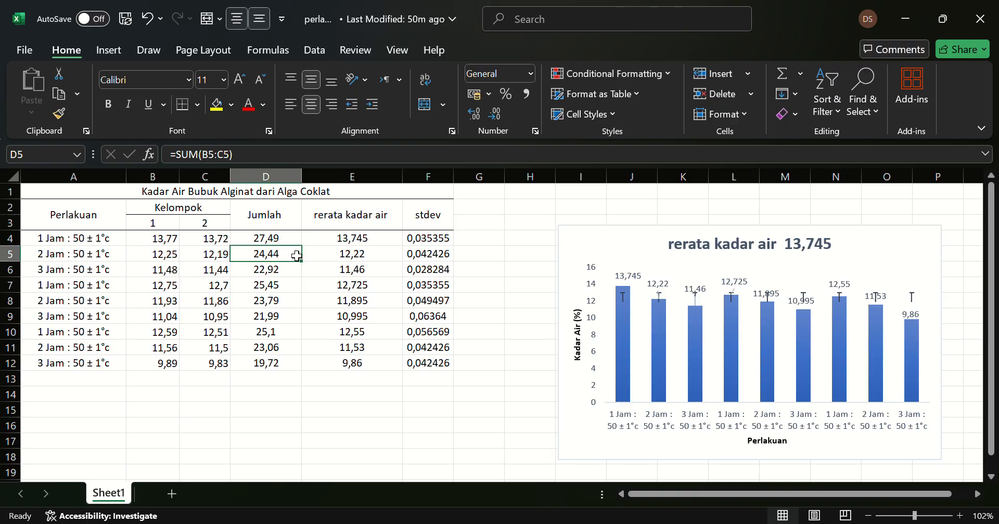
pyautogui.moveTo(306, 268); pyautogui.dragTo(275, 366)
pyautogui.click(275, 410)
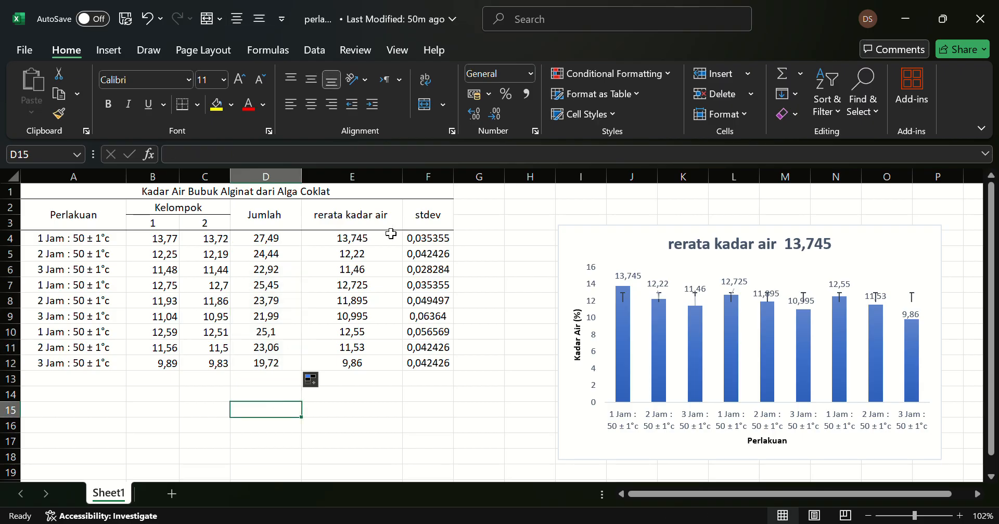
# Step: Replace the content of E4 under rerata kadar air with the formula =AVERAGE(B4:C4)
pyautogui.click(375, 241)
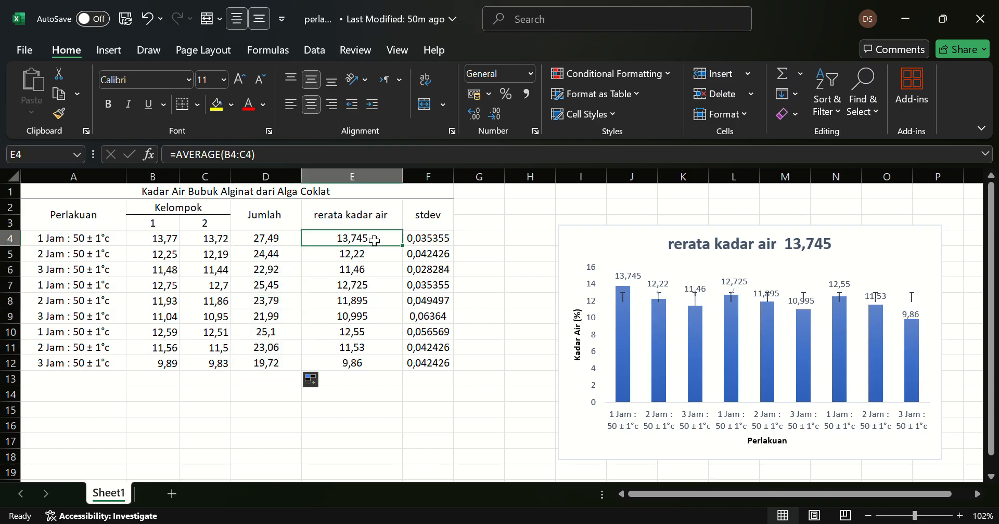
pyautogui.doubleClick(374, 240)
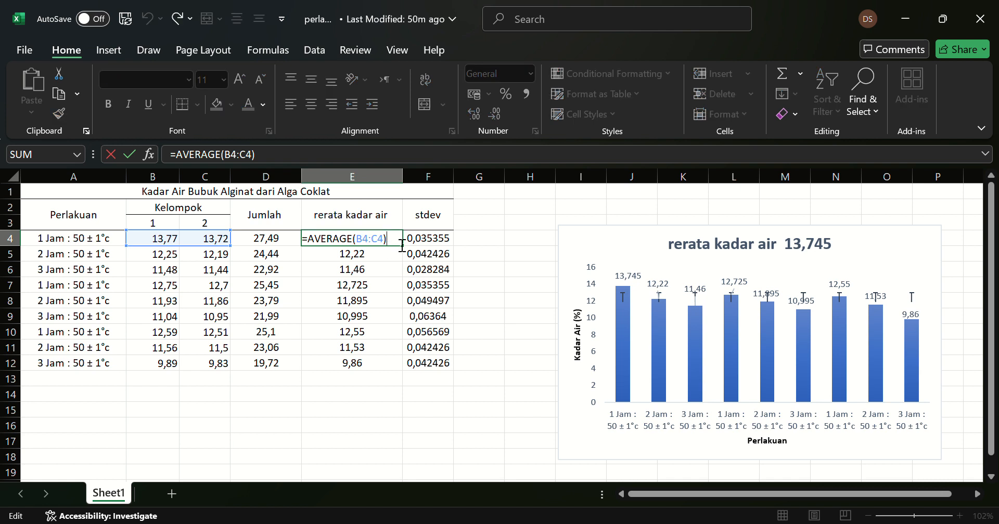
pyautogui.moveTo(399, 248); pyautogui.dragTo(296, 242)
pyautogui.press('BackSpace')
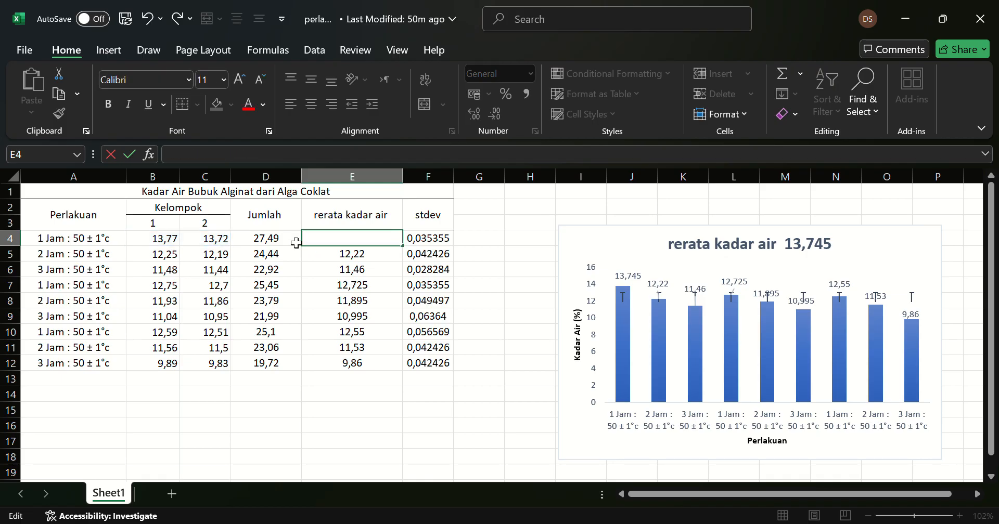
pyautogui.write('=av')
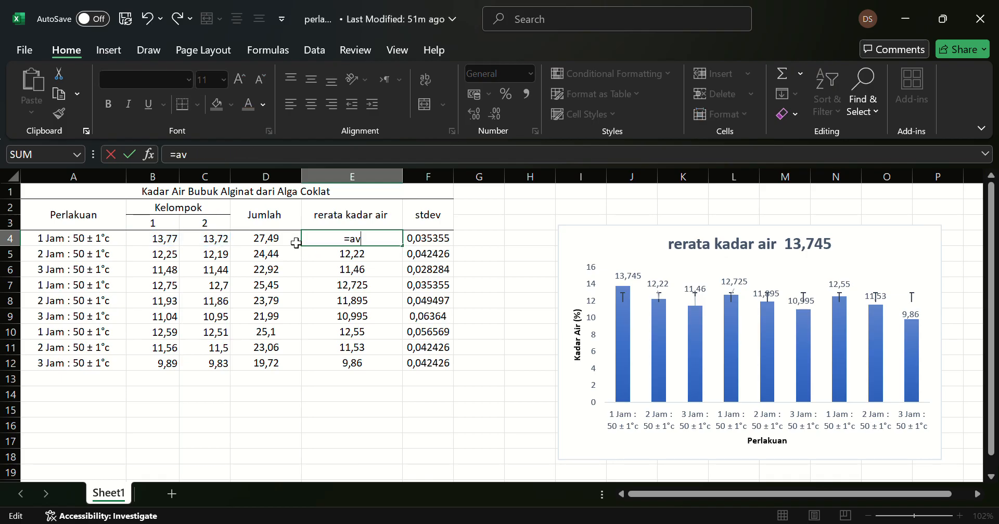
pyautogui.write('erage(')
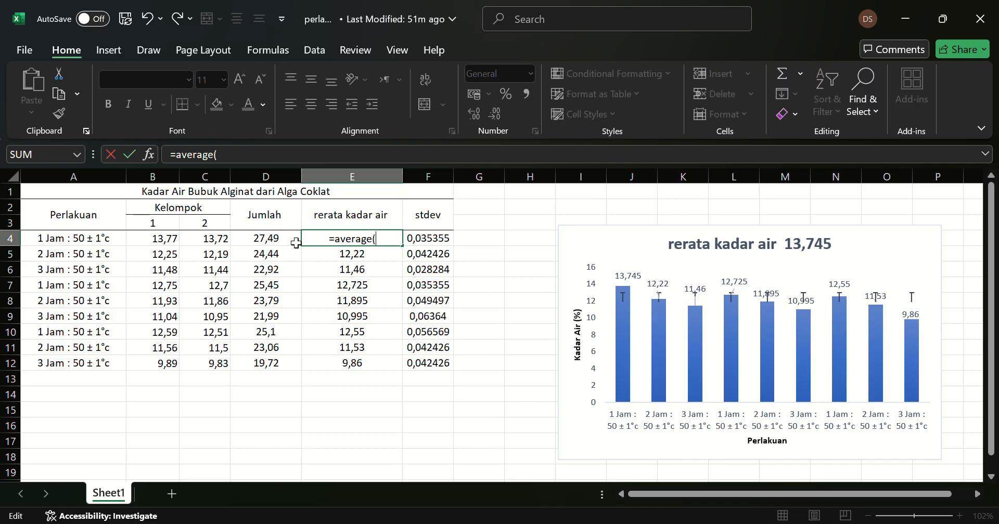
pyautogui.click(156, 242)
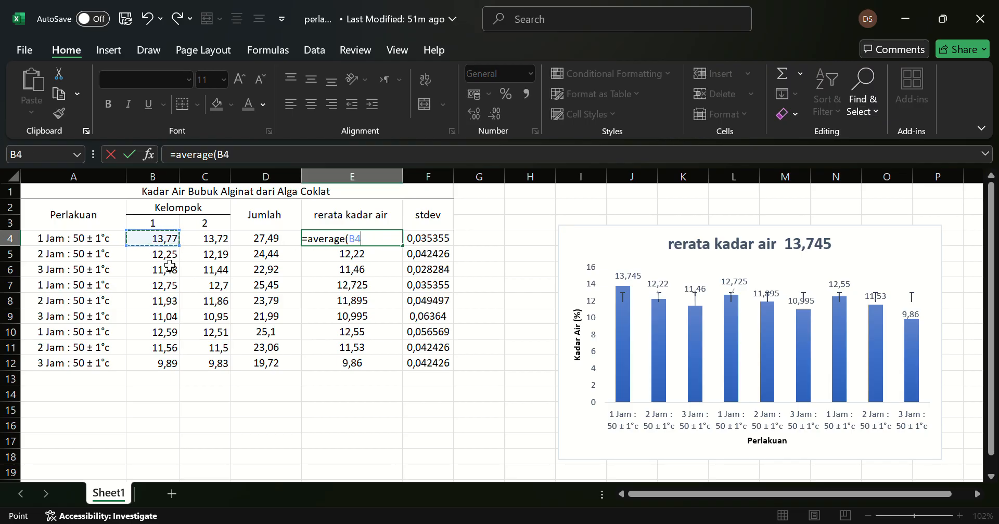
pyautogui.write(':C4')
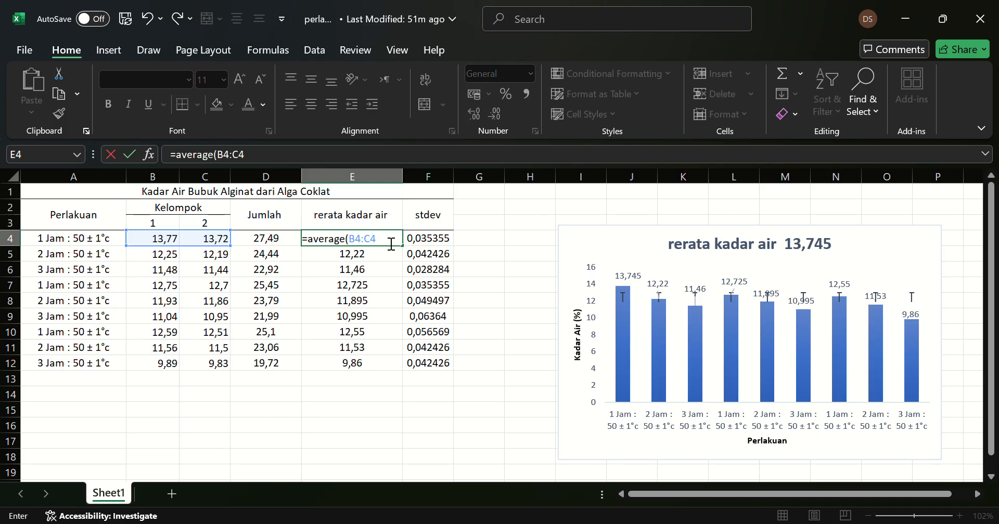
pyautogui.write(')')
pyautogui.press('Return')
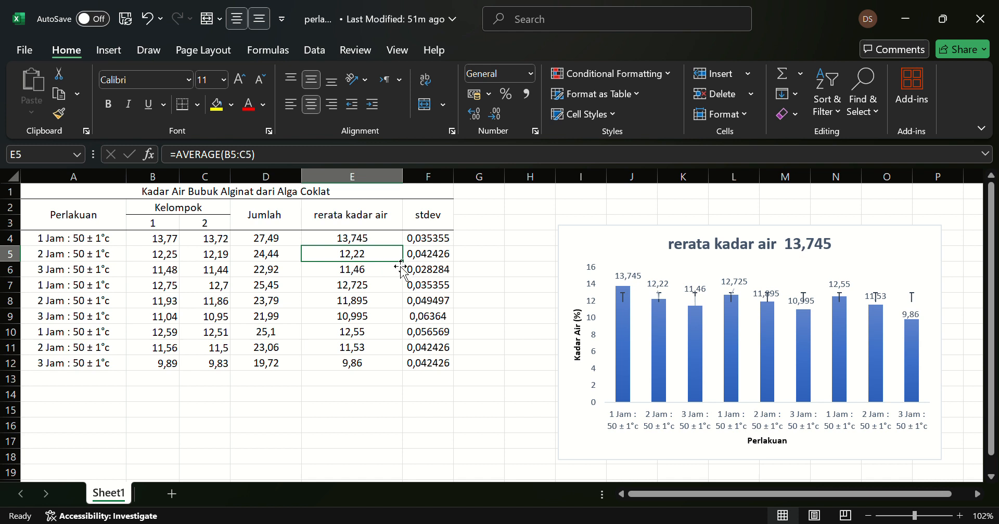
# Step: Fill the average formula from E4 down through E12
pyautogui.click(401, 245)
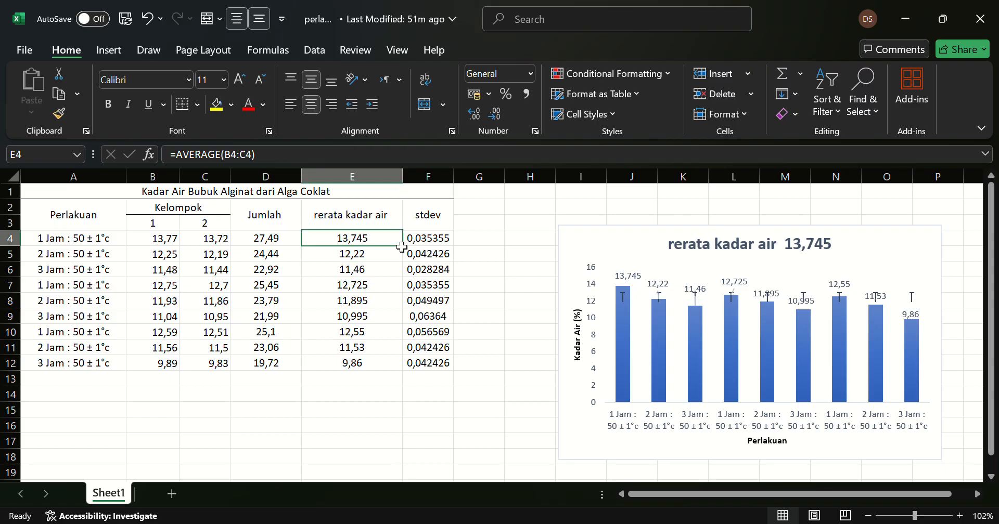
pyautogui.moveTo(403, 246); pyautogui.dragTo(402, 372)
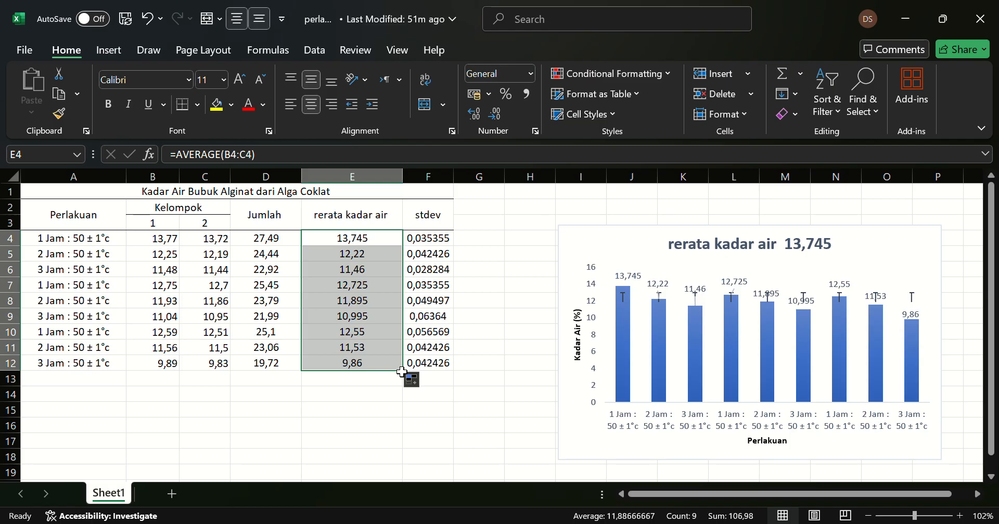
pyautogui.click(385, 396)
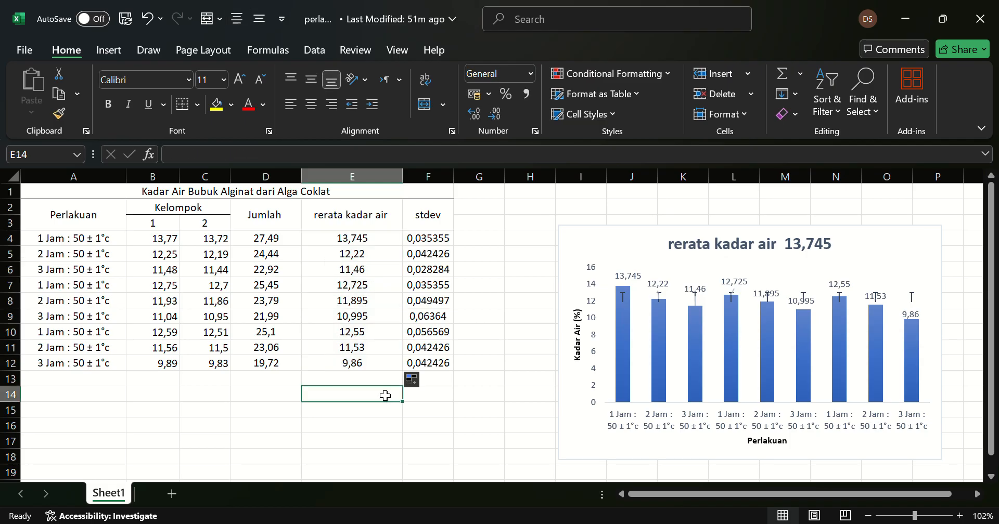
# Step: Clear the existing standard deviation formula from F4 in the stdev column
pyautogui.click(442, 246)
pyautogui.doubleClick(445, 248)
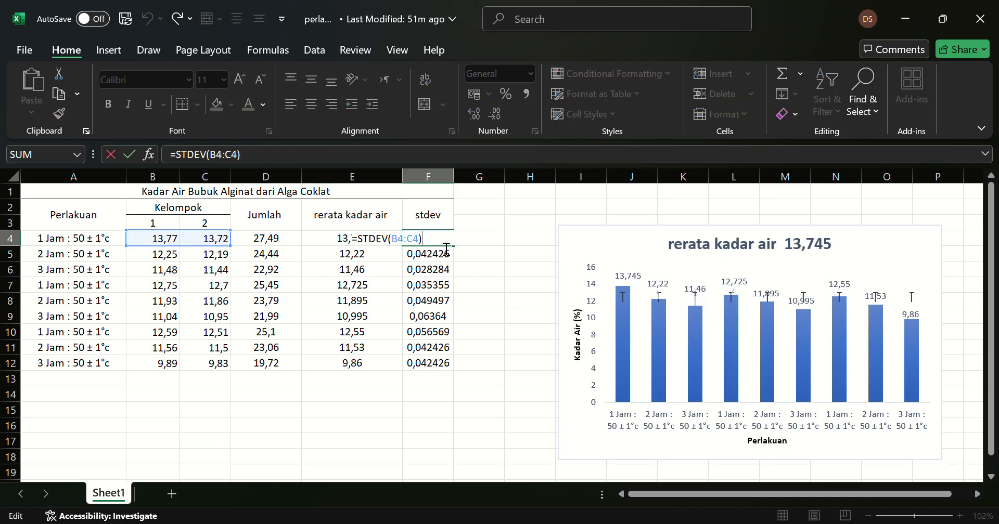
pyautogui.press('BackSpace')
pyautogui.press('BackSpace')
pyautogui.press('BackSpace')
pyautogui.press('BackSpace')
pyautogui.press('BackSpace')
pyautogui.press('BackSpace')
pyautogui.press('BackSpace')
pyautogui.press('BackSpace')
pyautogui.press('BackSpace')
pyautogui.press('BackSpace')
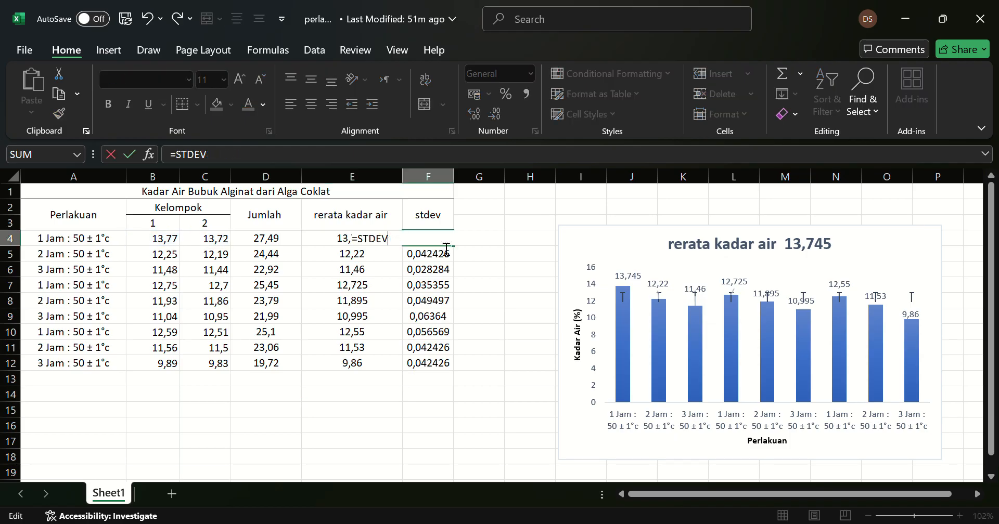
pyautogui.press('BackSpace')
pyautogui.press('BackSpace')
pyautogui.press('BackSpace')
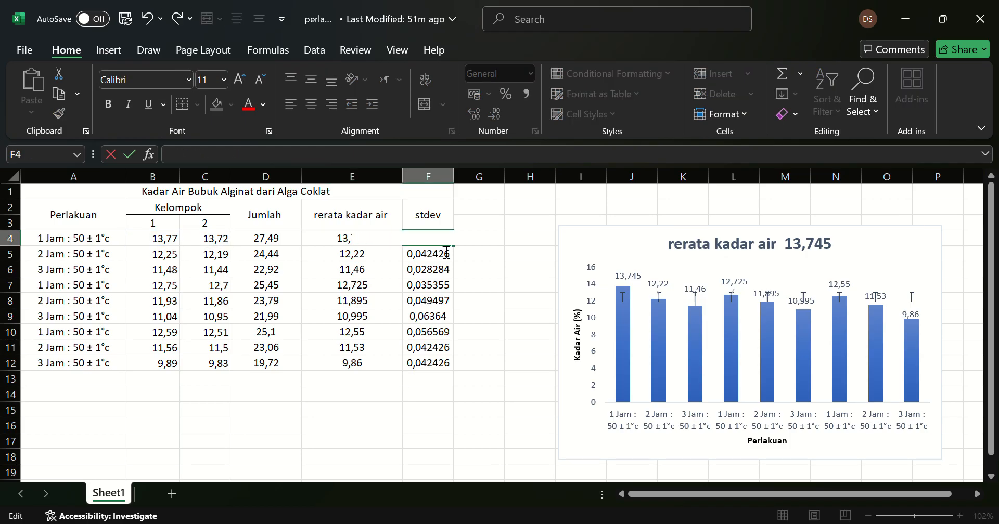
pyautogui.click(440, 256)
pyautogui.click(443, 245)
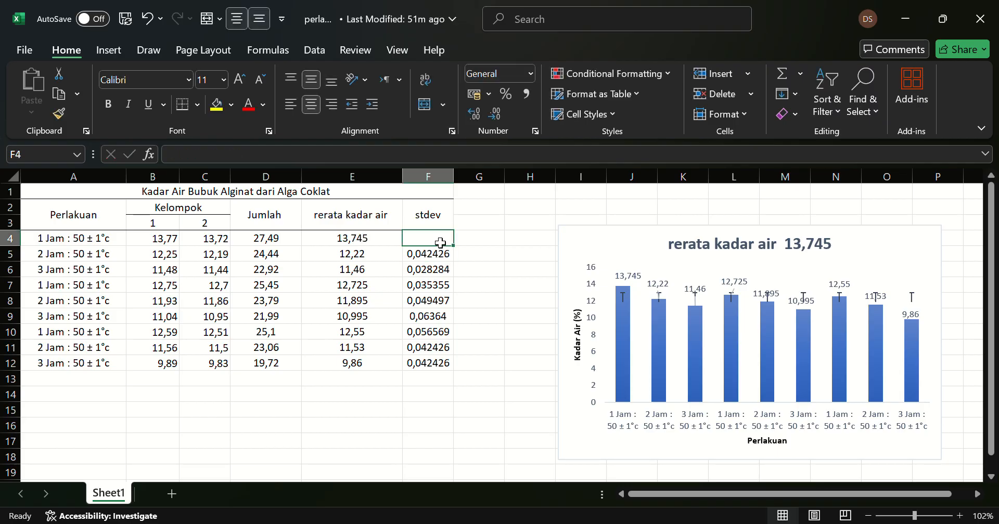
# Step: Enter =STDEV(B4:C4) in F4 and fill the stdev formula from F5 down to F12
pyautogui.doubleClick(442, 246)
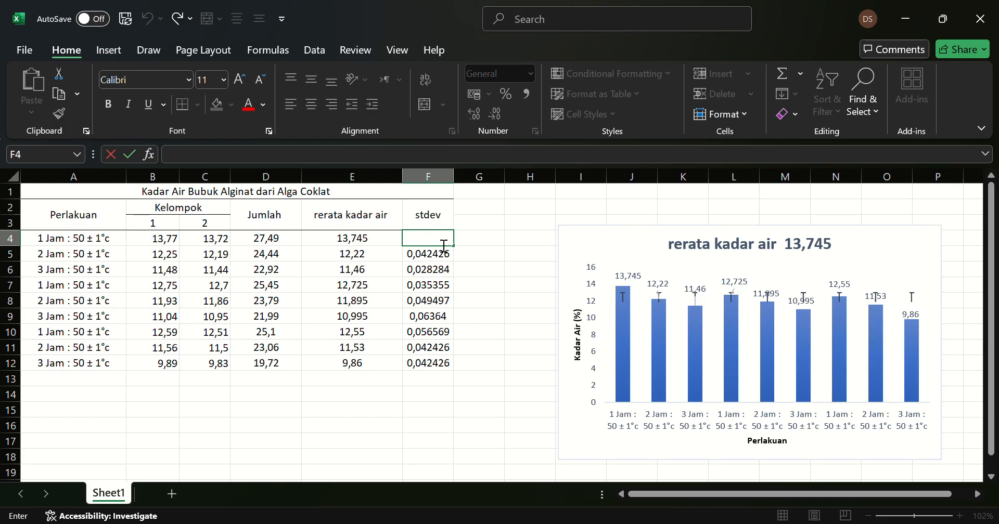
pyautogui.write('=')
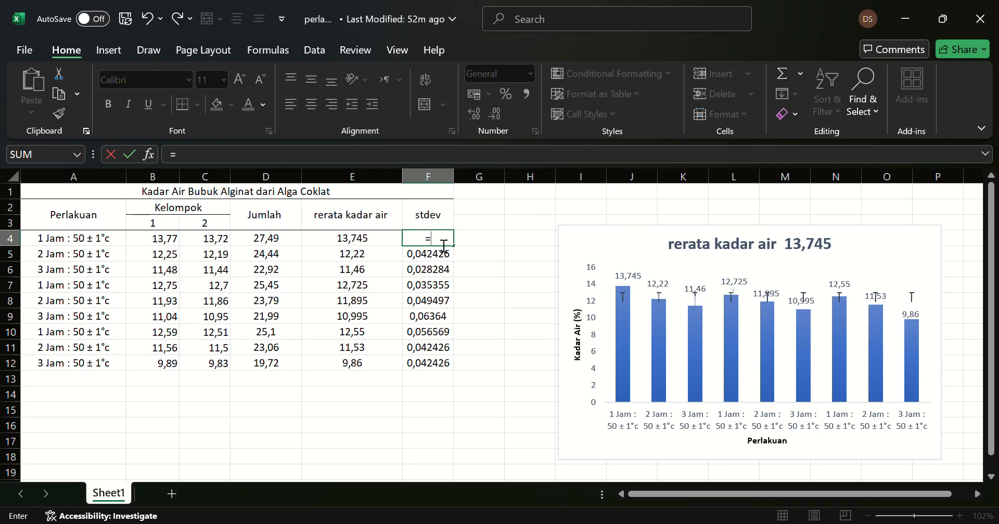
pyautogui.write('stdev(')
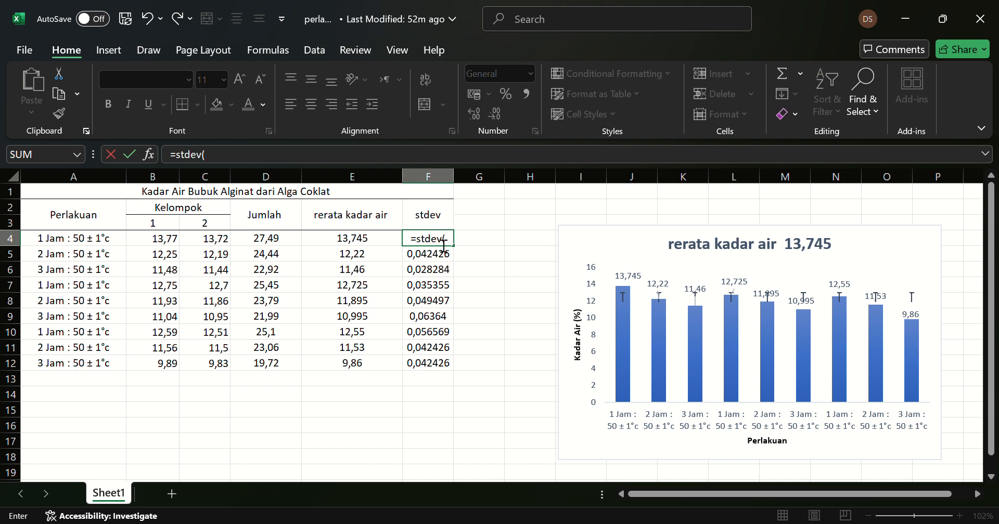
pyautogui.click(172, 243)
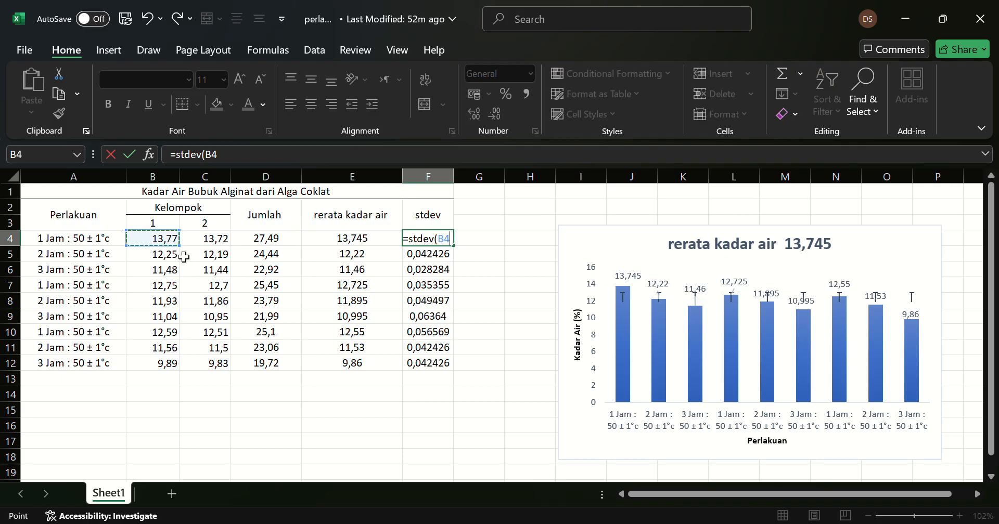
pyautogui.click(180, 246)
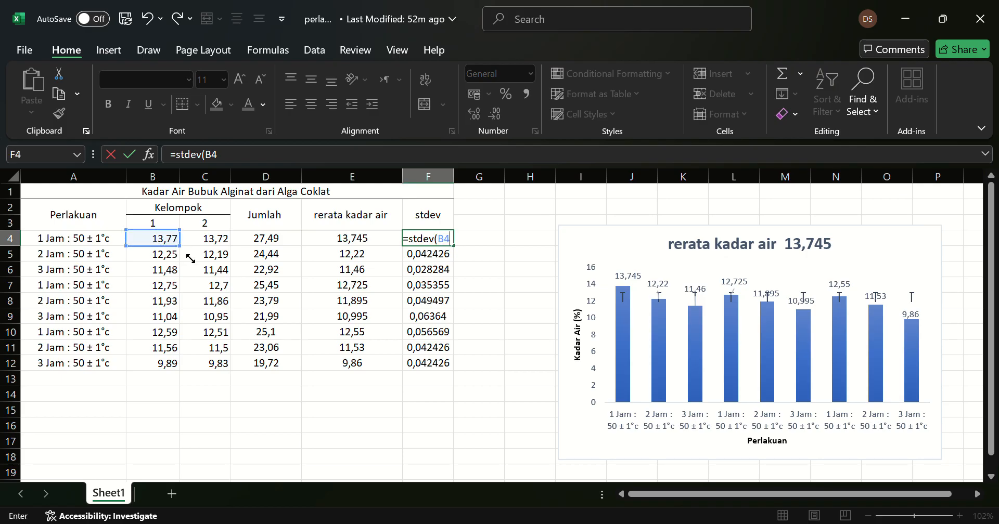
pyautogui.moveTo(190, 259); pyautogui.dragTo(233, 260)
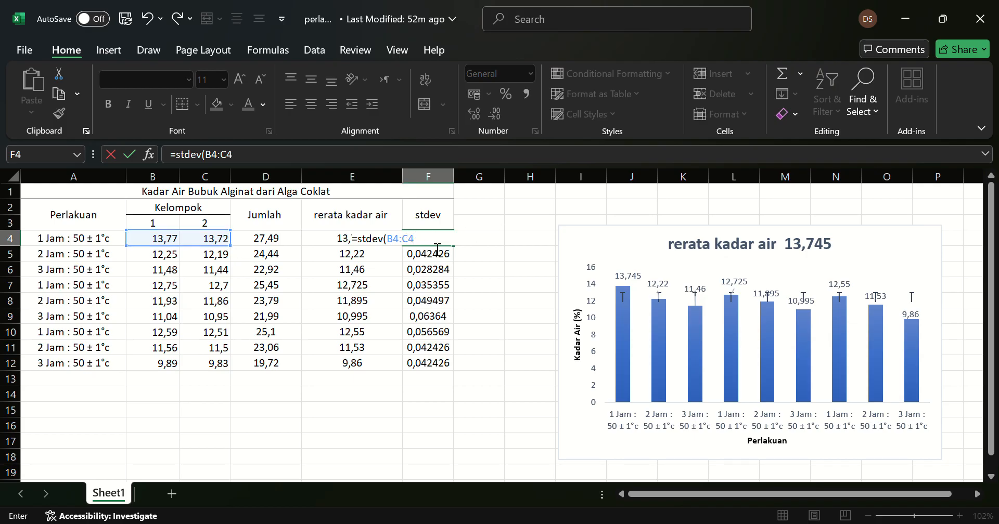
pyautogui.write(')')
pyautogui.press('Return')
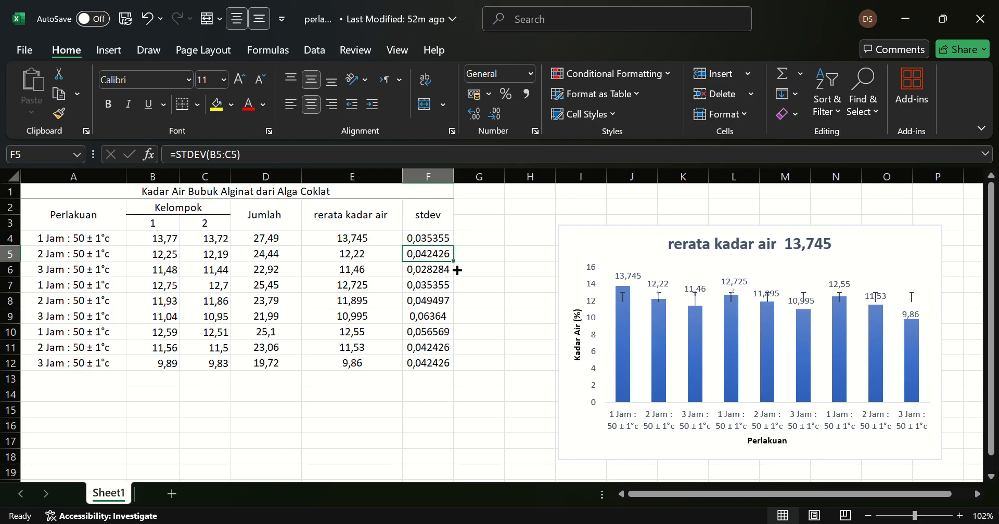
pyautogui.moveTo(458, 264); pyautogui.dragTo(458, 372)
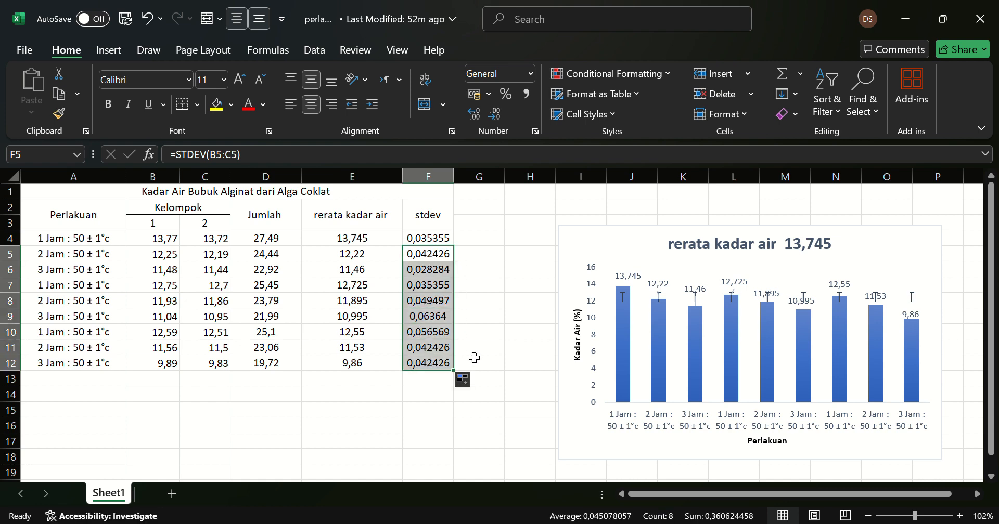
pyautogui.click(491, 340)
# Step: Examine the rerata kadar air column chart beside the table and the Kelompok 1 and 2 column headings
pyautogui.hscroll(5, 492, 340)
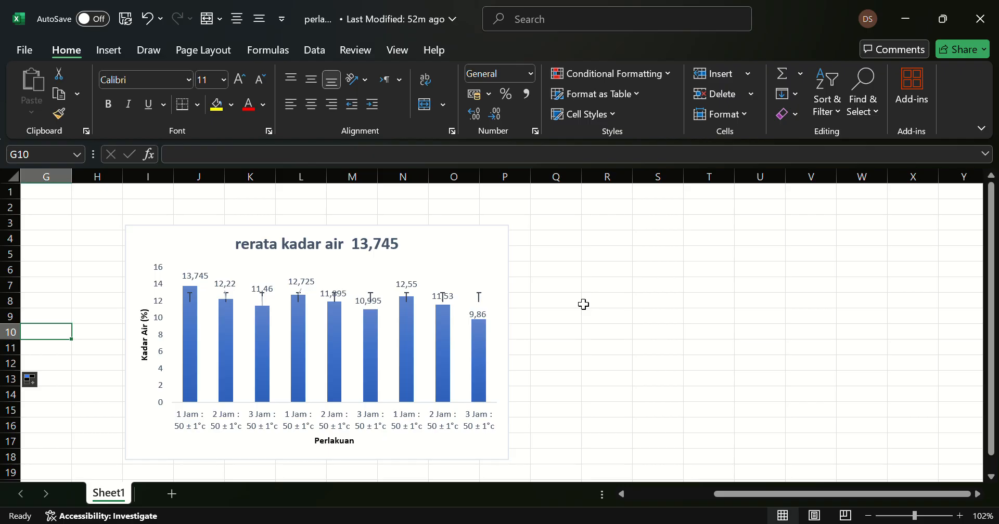
pyautogui.scroll(-1, 583, 305)
pyautogui.hscroll(-1, 584, 304)
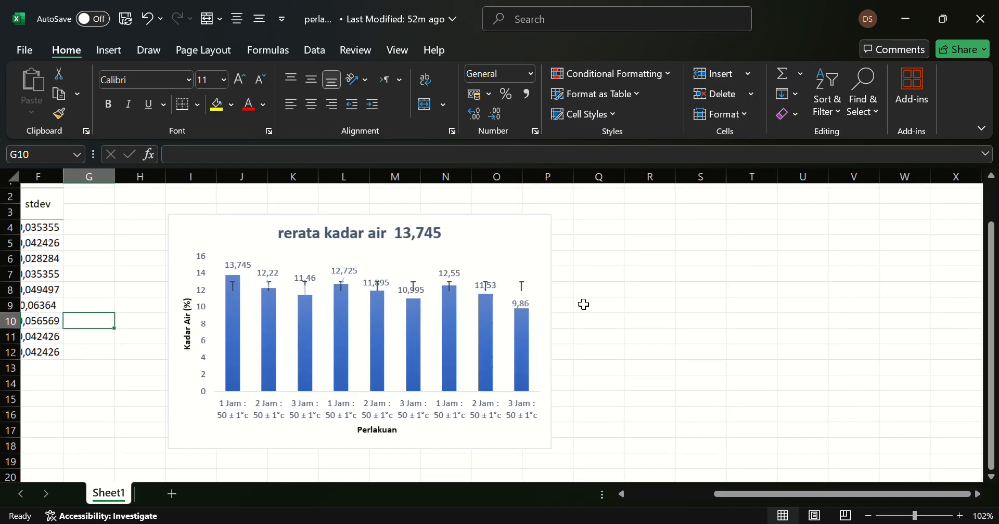
pyautogui.hscroll(-2, 583, 304)
pyautogui.scroll(1, 583, 304)
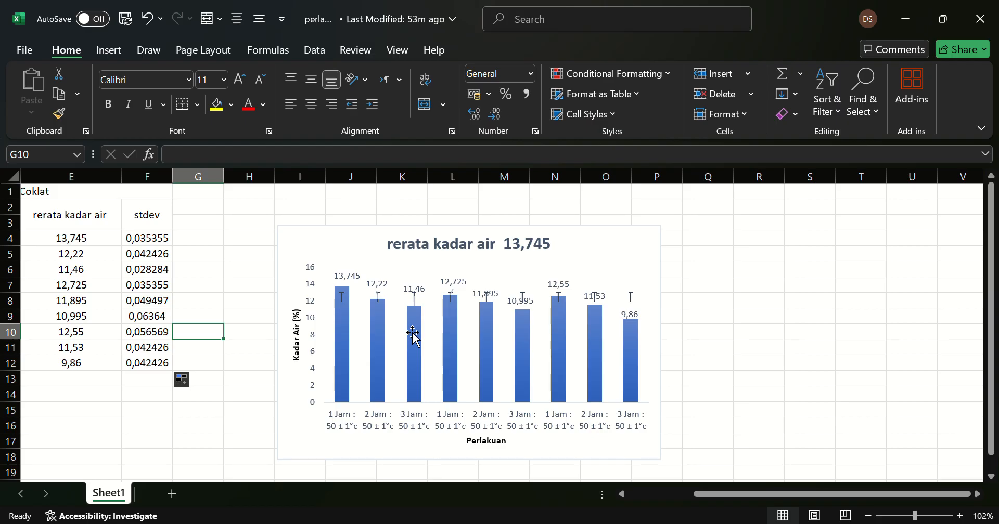
pyautogui.hscroll(-4, 412, 336)
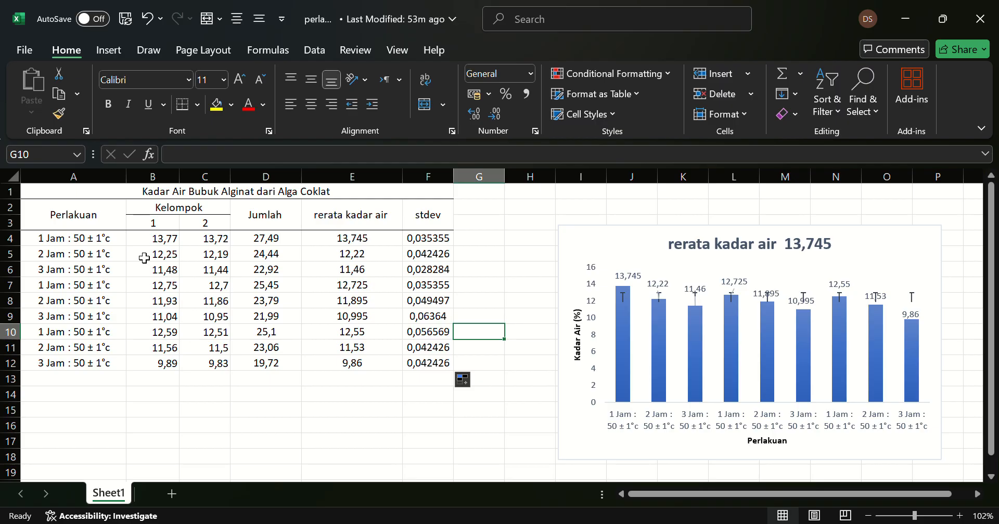
pyautogui.click(168, 227)
pyautogui.click(209, 227)
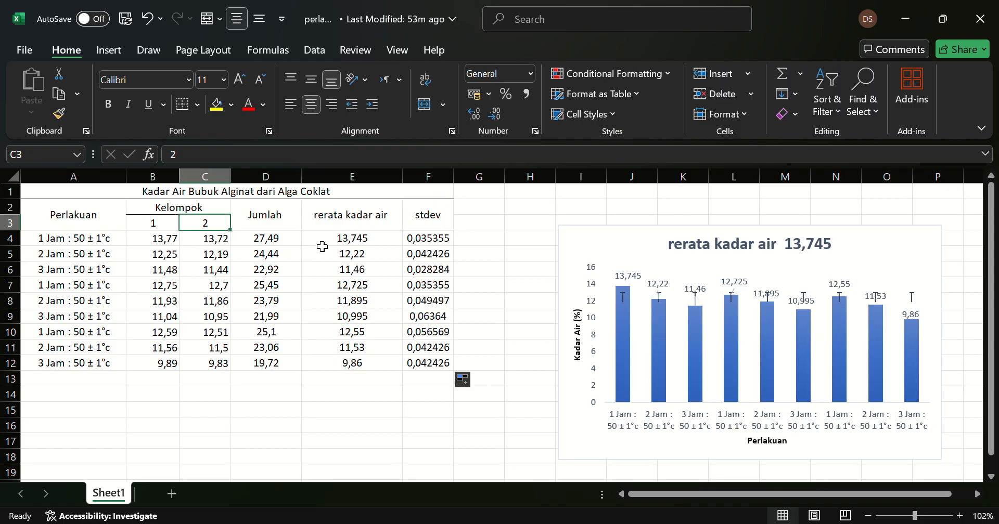
# Step: Compare the first and last treatment averages in E4 and E12 with the data series plotted in the rerata kadar air chart
pyautogui.click(367, 240)
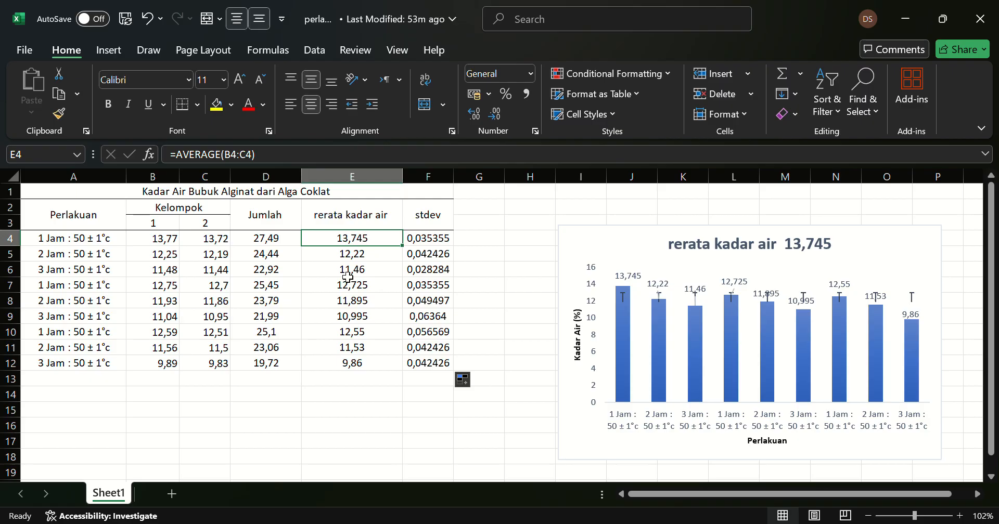
pyautogui.click(102, 372)
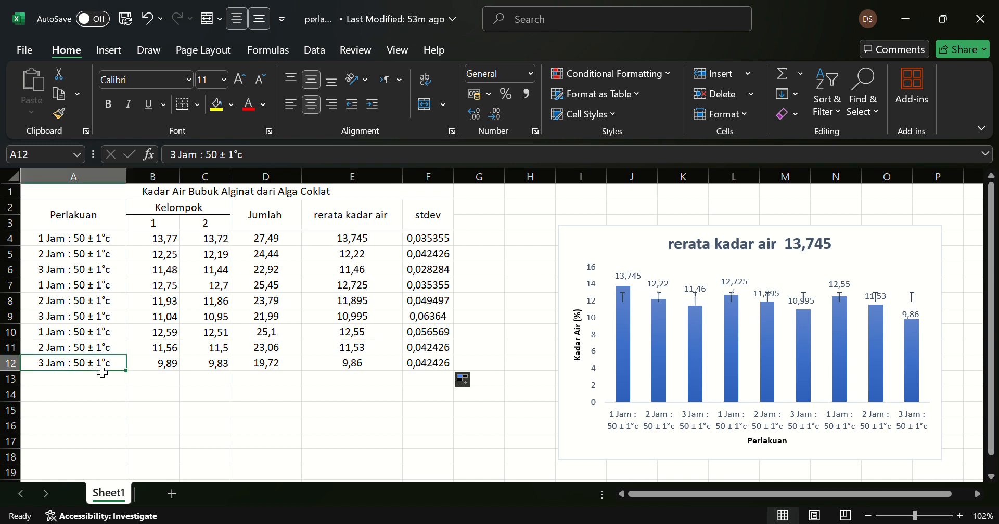
pyautogui.click(363, 372)
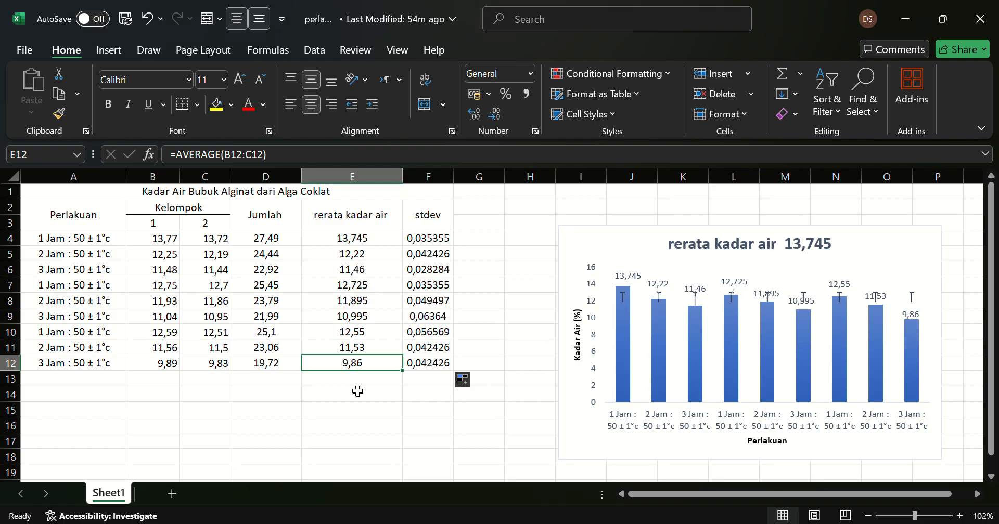
pyautogui.hscroll(4, 357, 391)
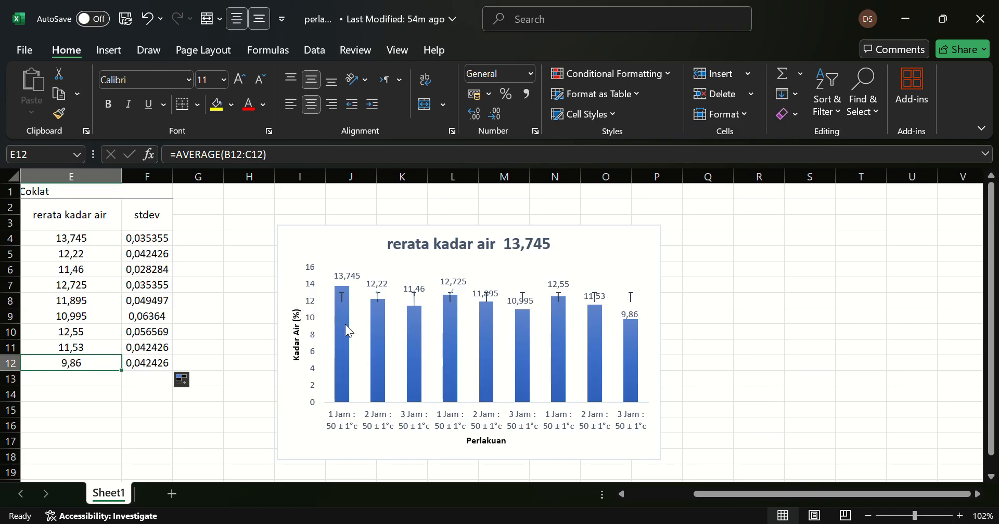
pyautogui.click(412, 319)
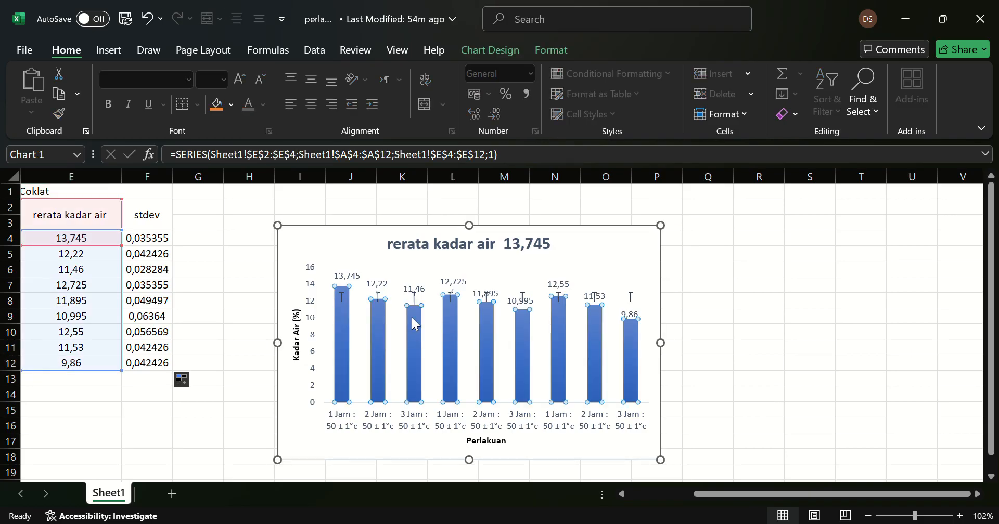
pyautogui.click(709, 336)
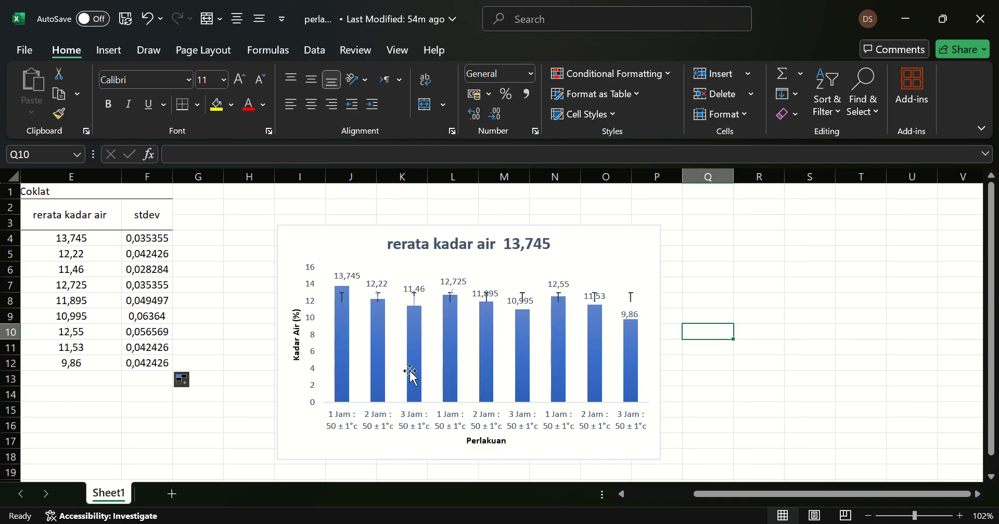
pyautogui.hscroll(-3, 410, 374)
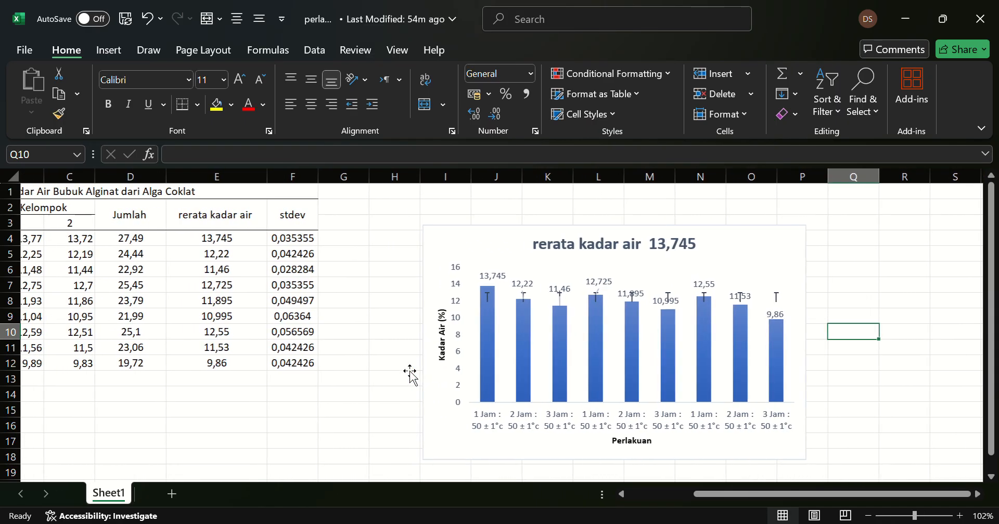
pyautogui.hscroll(1, 410, 374)
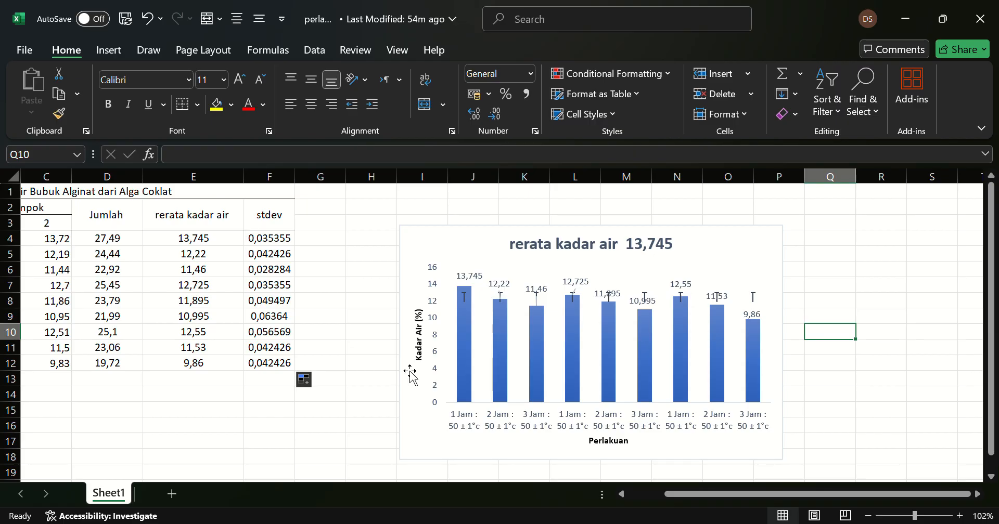
pyautogui.hscroll(-3, 411, 374)
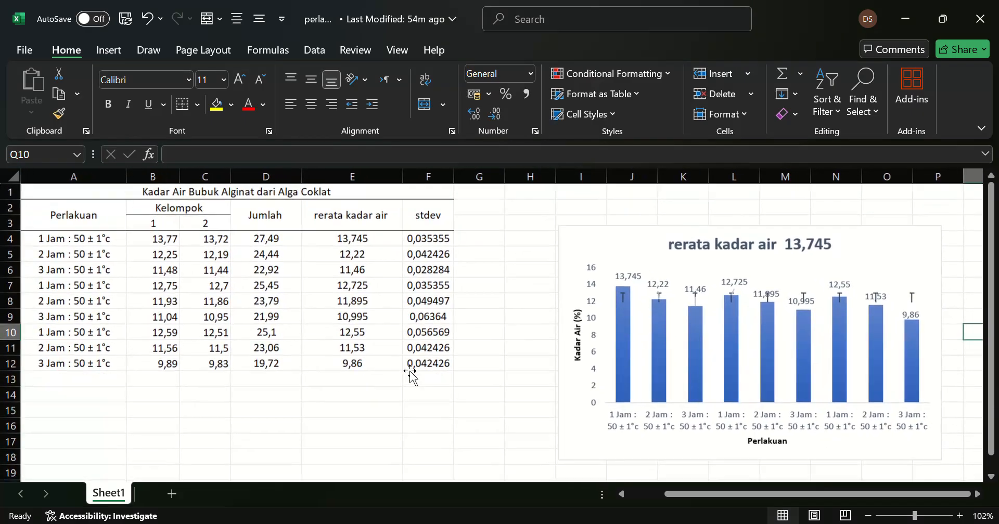